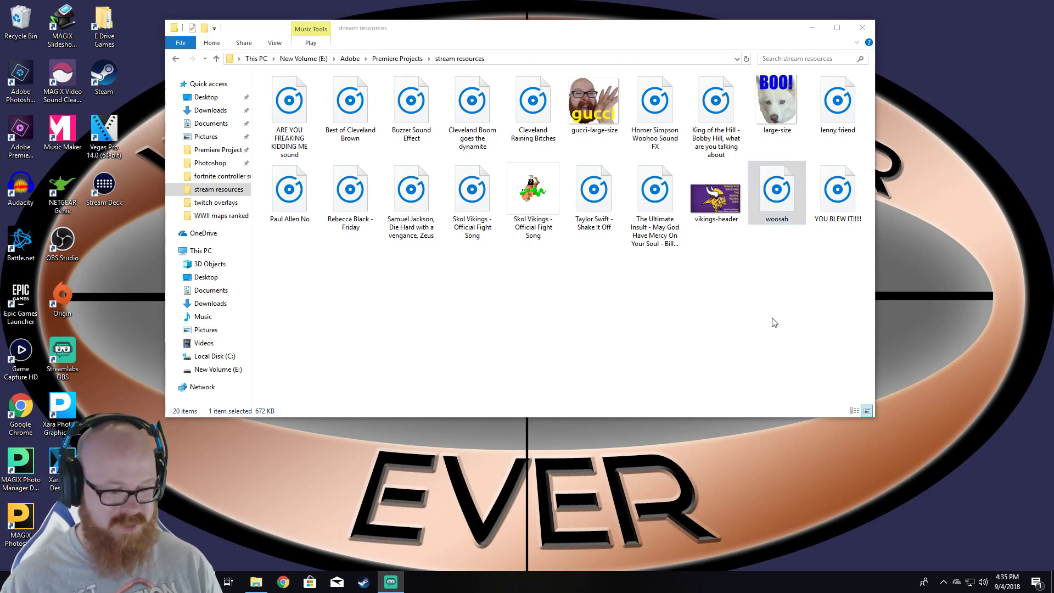
# Import the woosah audio file from the stream resources folder into an Audacity project
pyautogui.doubleClick(777, 196)
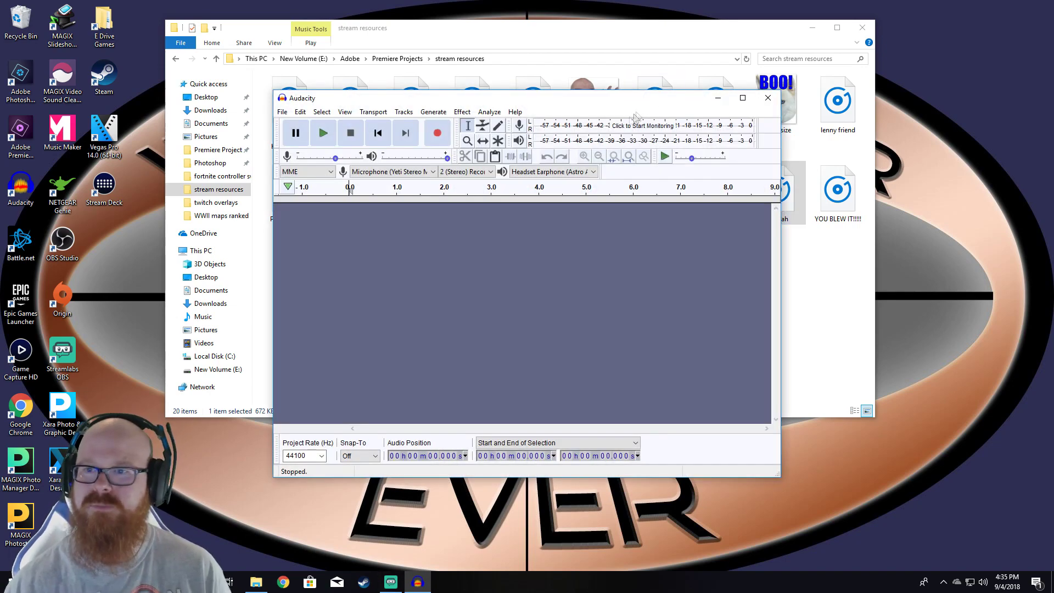
pyautogui.moveTo(585, 103); pyautogui.dragTo(652, 254)
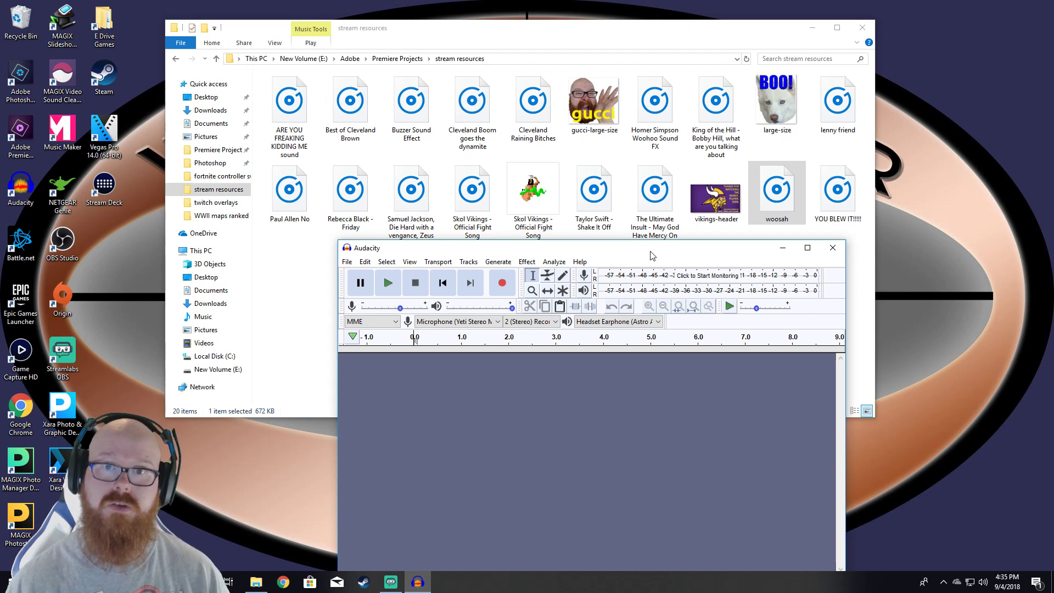
pyautogui.moveTo(776, 193); pyautogui.dragTo(471, 415)
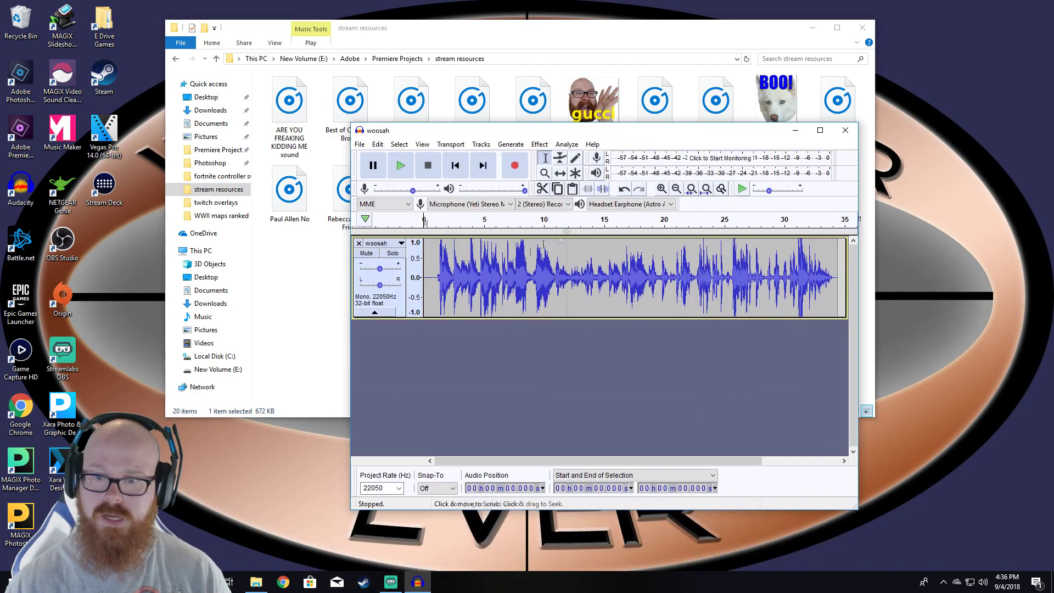
# Play the woosah track from several points between about 9 and 11.6 seconds to locate the start of the wanted sound
pyautogui.click(563, 277)
pyautogui.press('space')
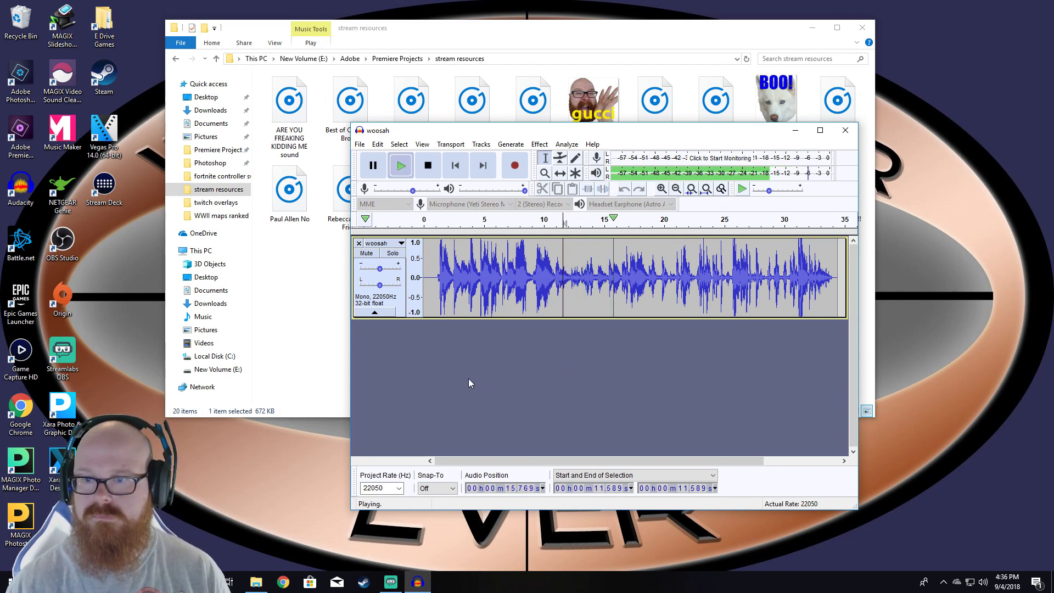
pyautogui.press('space')
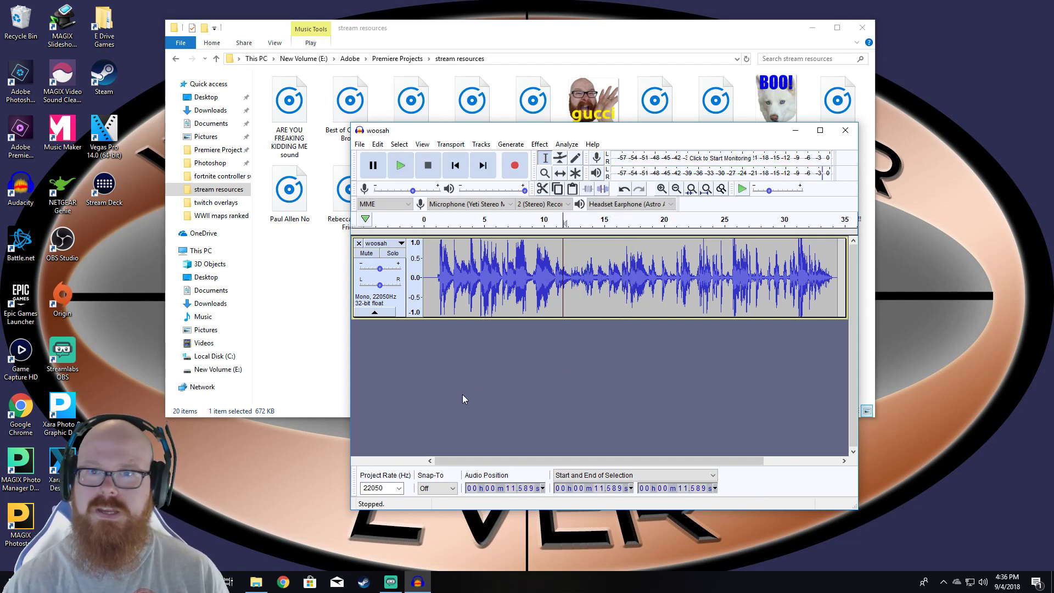
pyautogui.moveTo(553, 277); pyautogui.dragTo(596, 281)
pyautogui.click(556, 280)
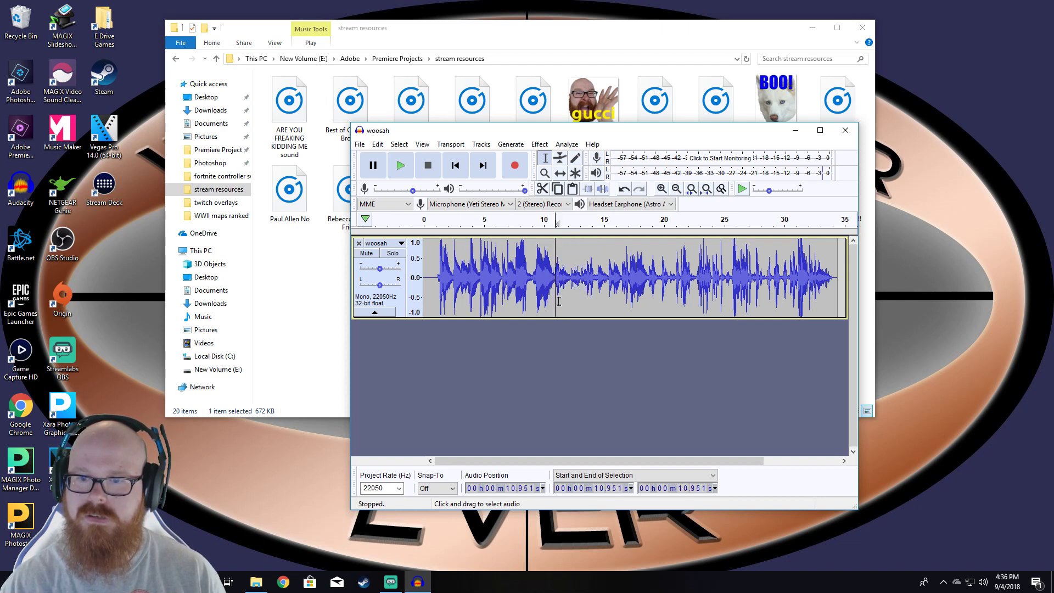
pyautogui.press('space')
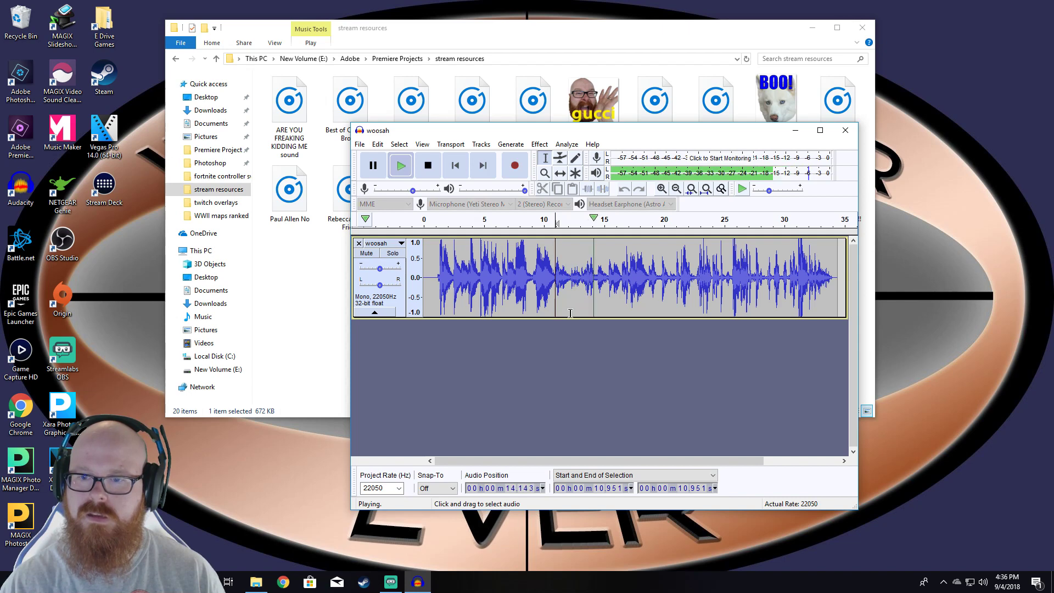
pyautogui.press('space')
pyautogui.click(533, 276)
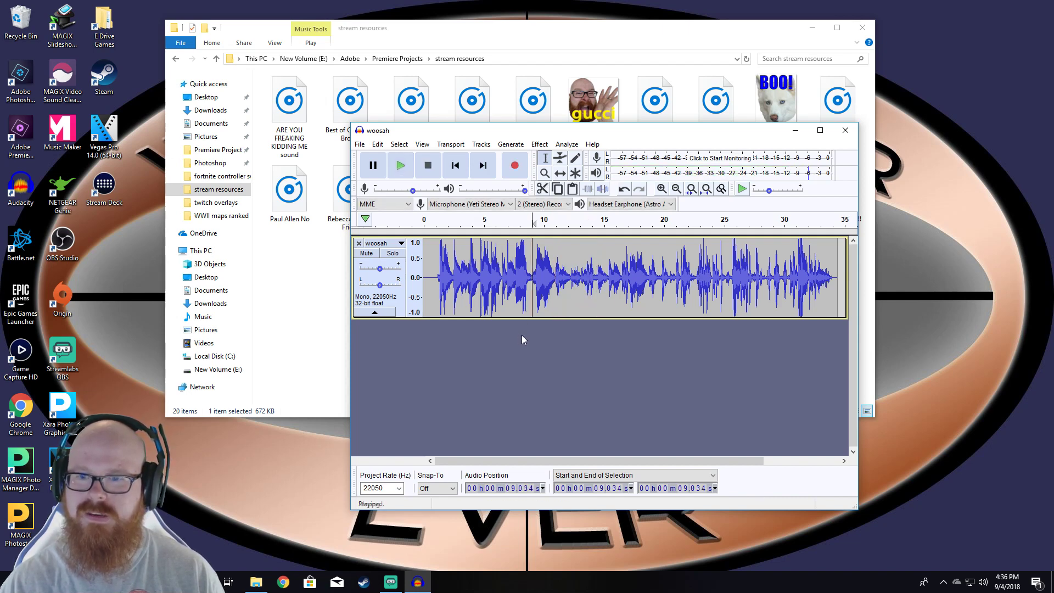
pyautogui.press('space')
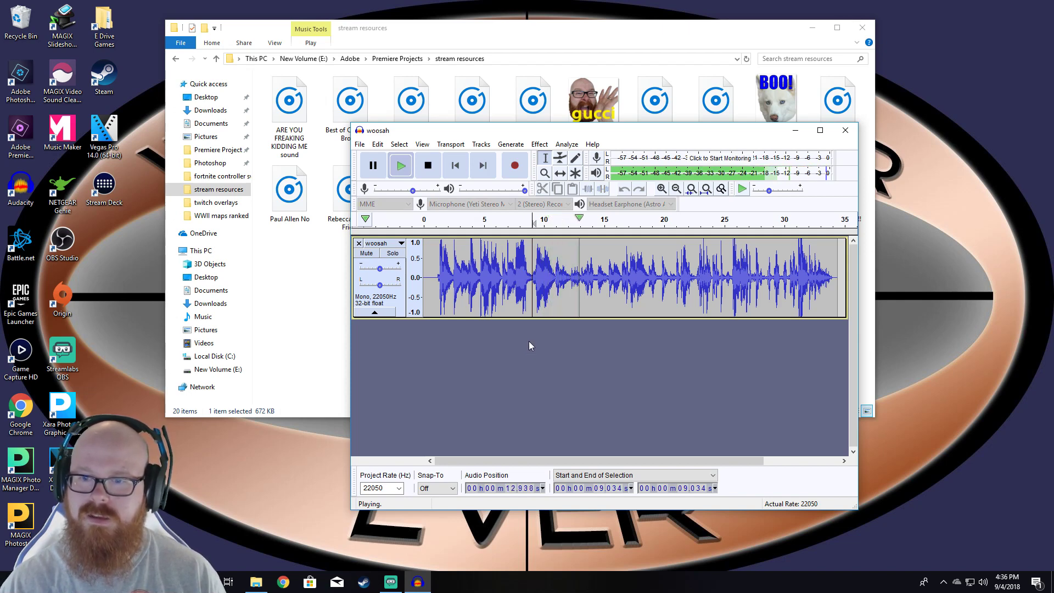
pyautogui.press('space')
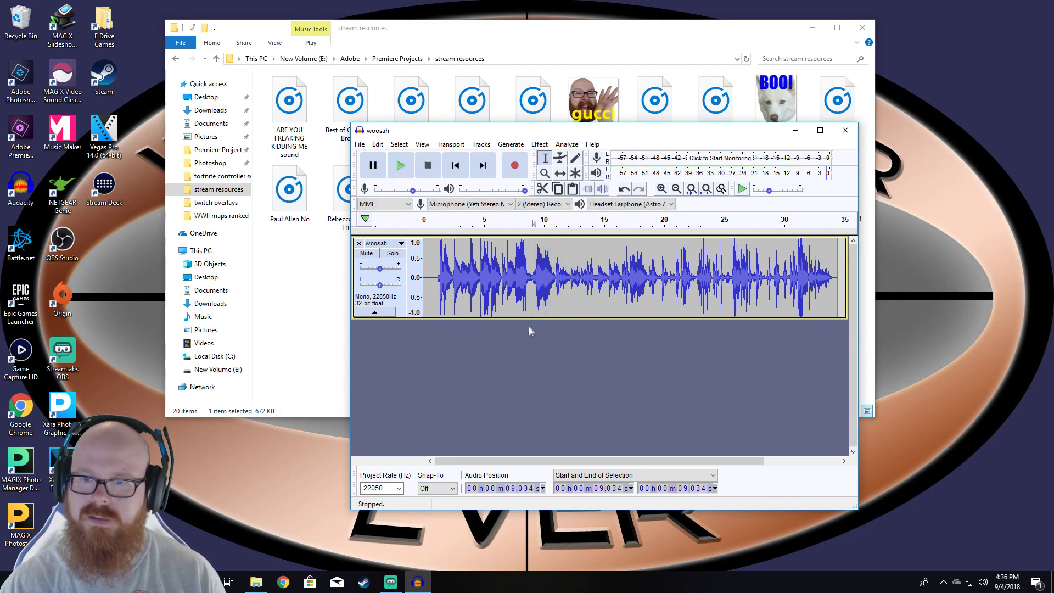
pyautogui.press('space')
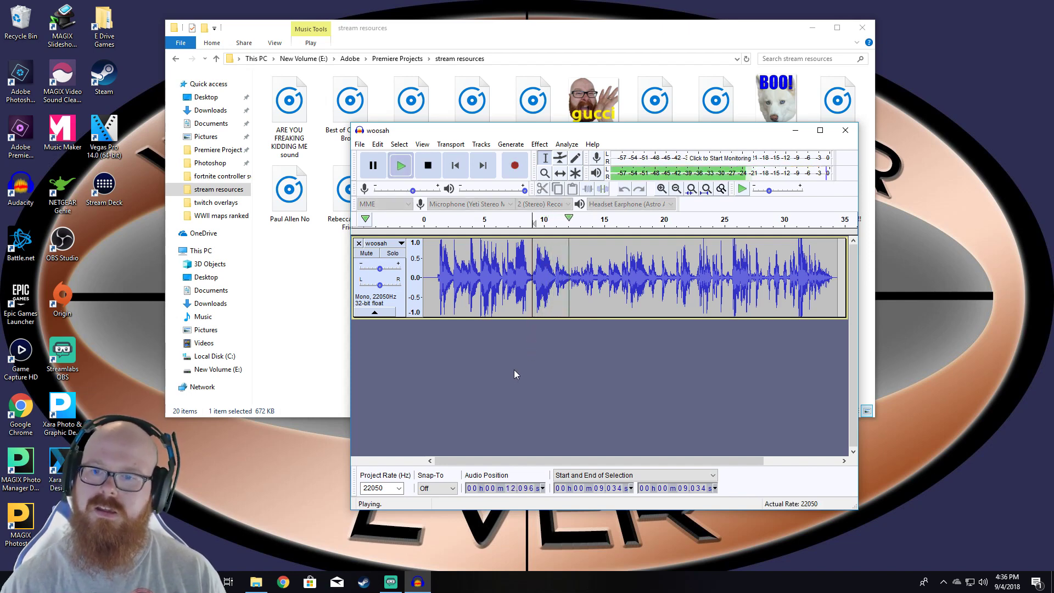
pyautogui.press('space')
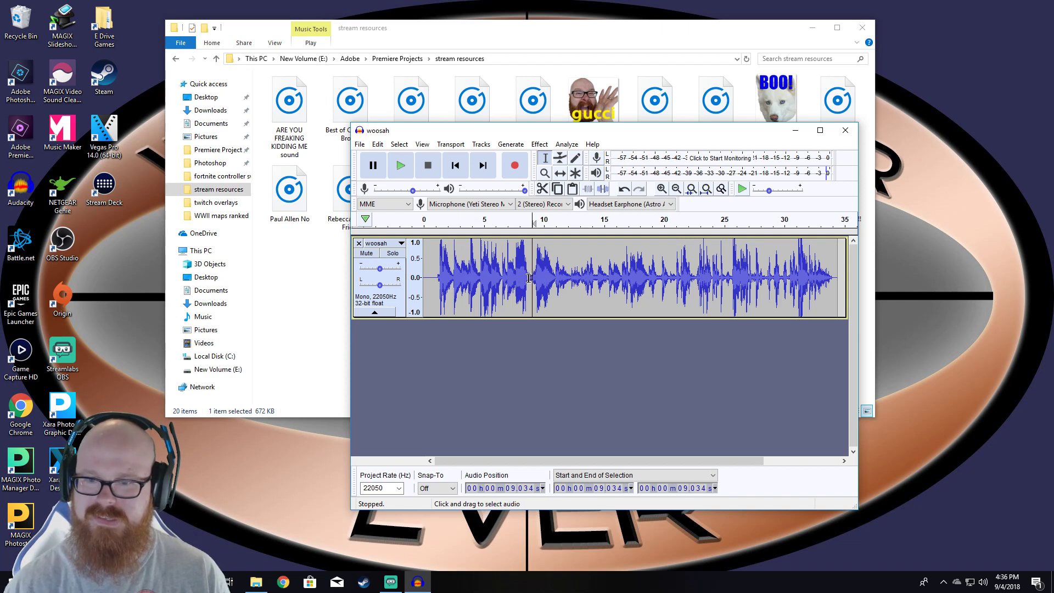
# Delete the first 9 seconds or so of the woosah track and play the new beginning
pyautogui.moveTo(528, 279); pyautogui.dragTo(420, 281)
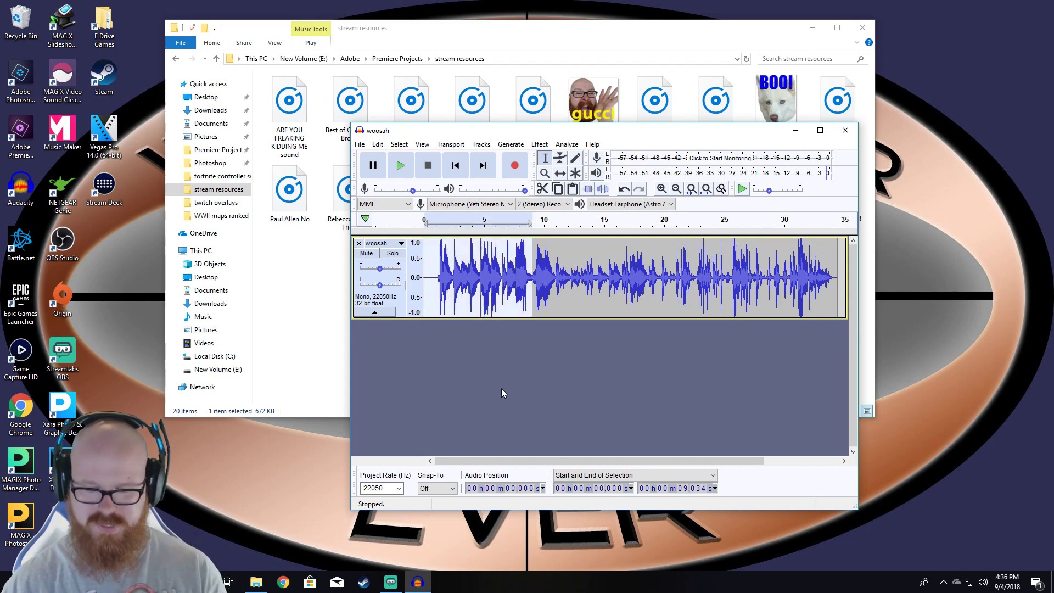
pyautogui.press('Delete')
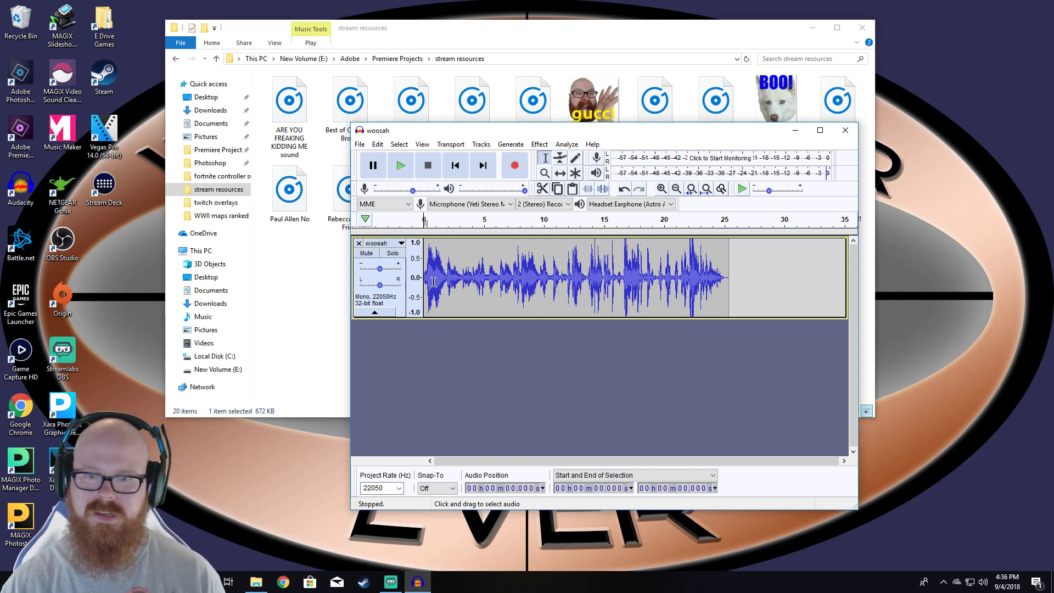
pyautogui.press('space')
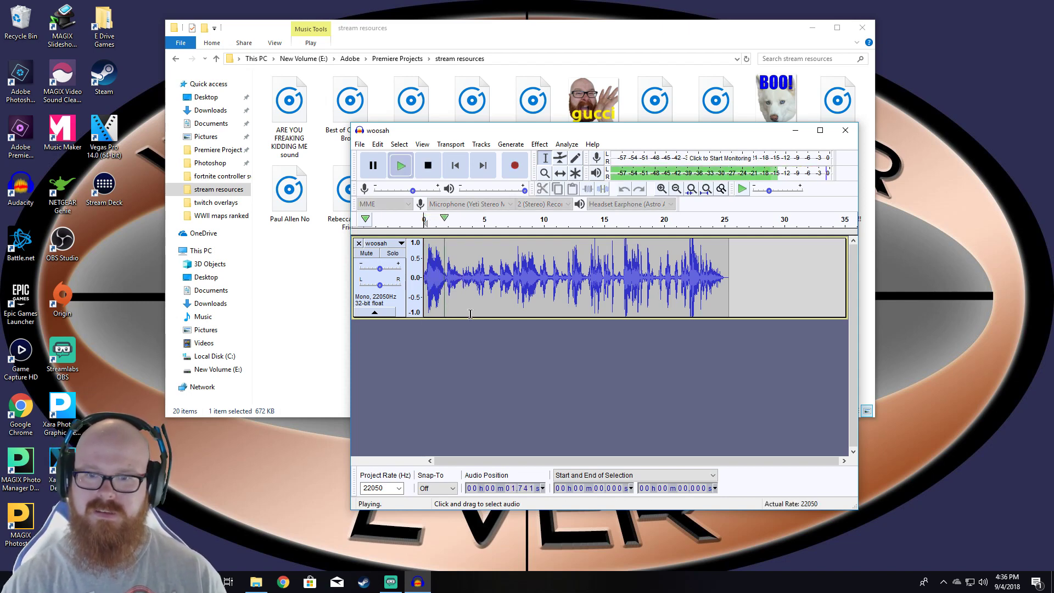
pyautogui.press('space')
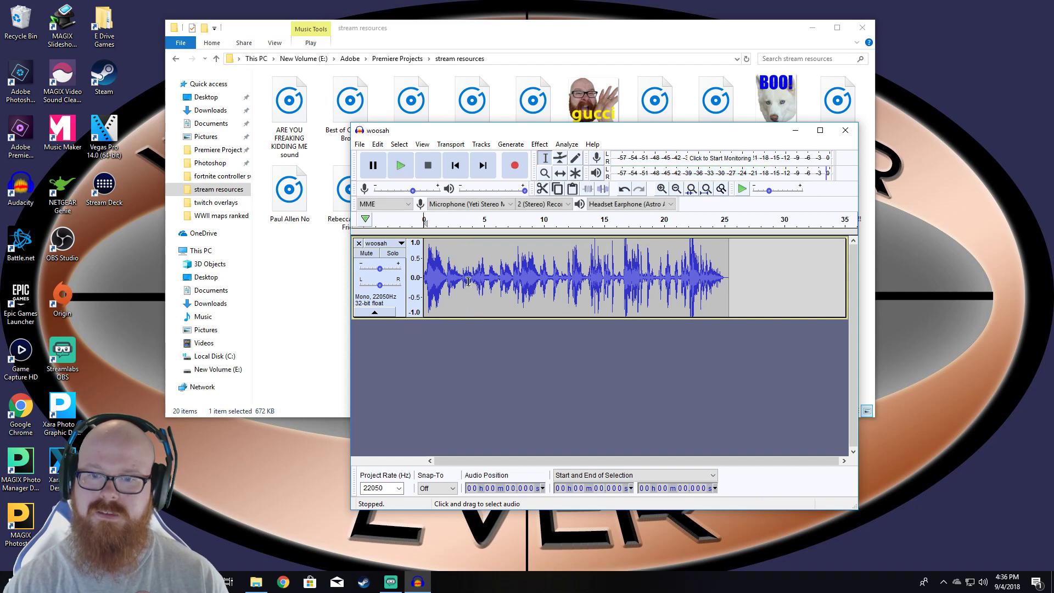
# Delete everything in the track after about 3.3 seconds and play back the remaining clip
pyautogui.moveTo(463, 286); pyautogui.dragTo(728, 281)
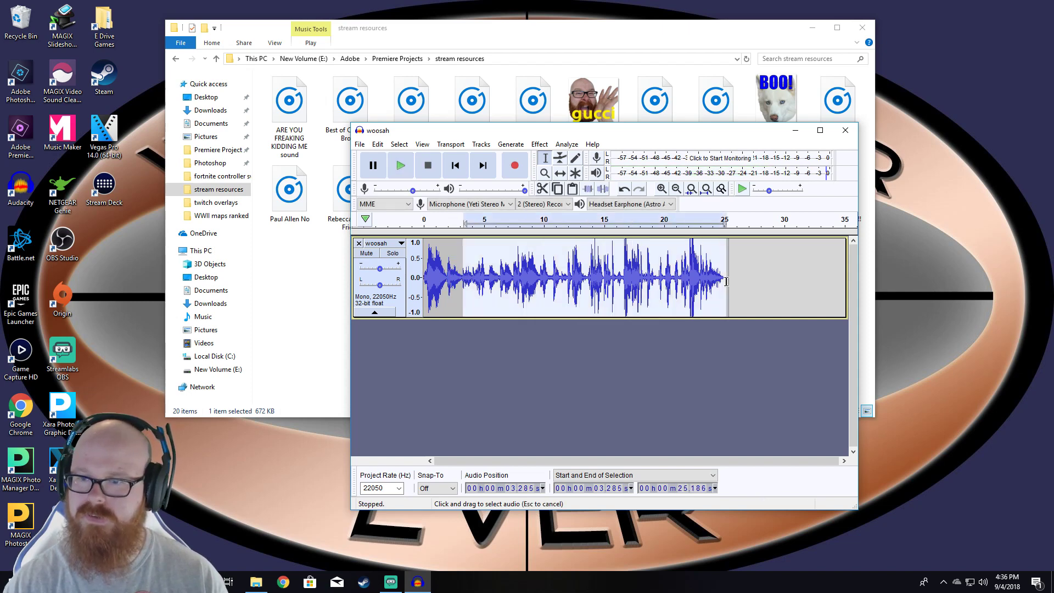
pyautogui.press('Delete')
pyautogui.click(450, 324)
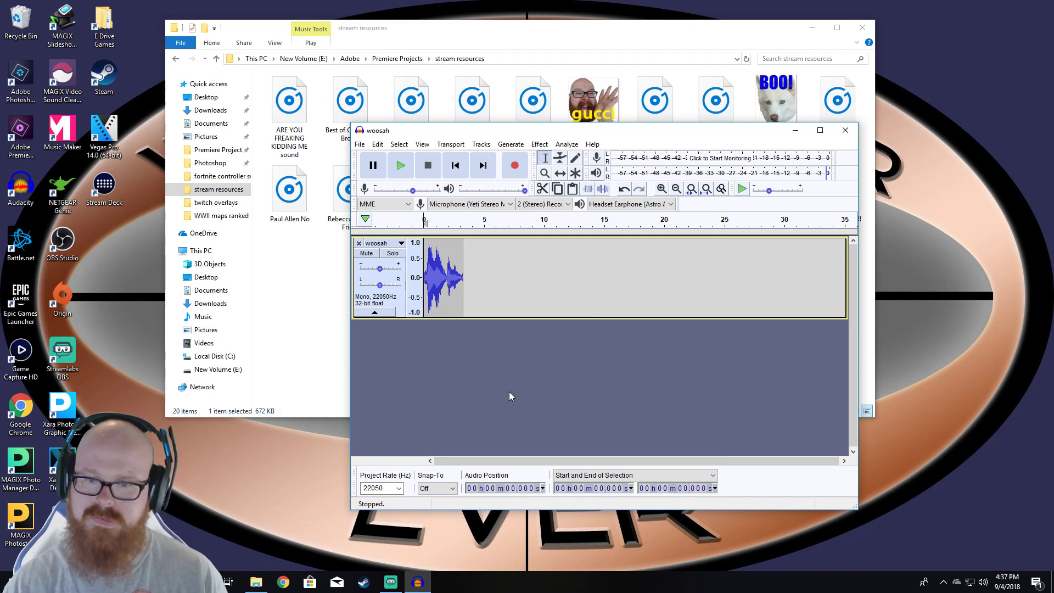
pyautogui.press('space')
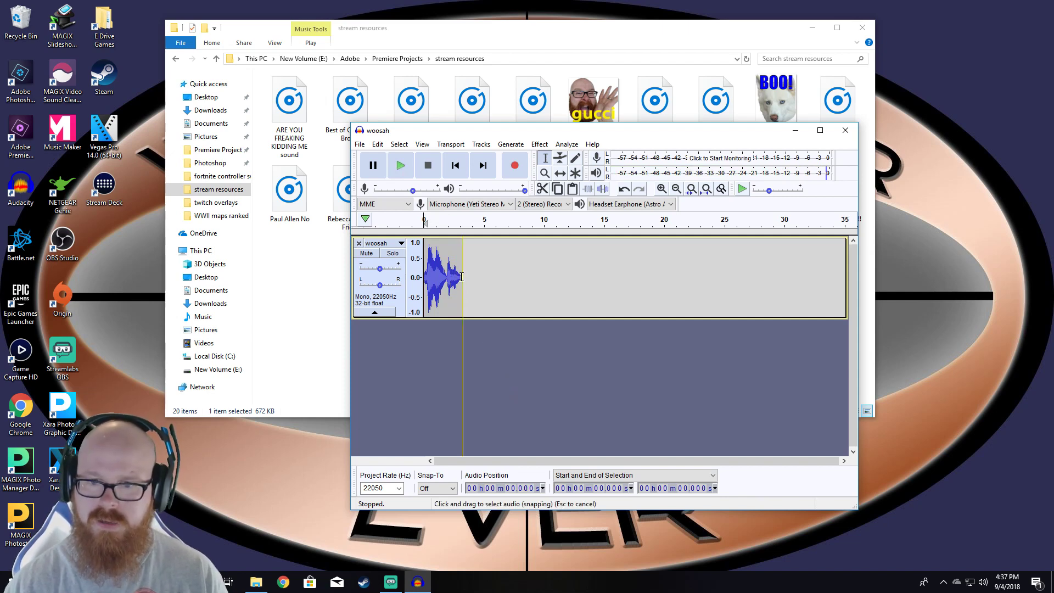
# Listen to the clip's ending and trim off its tail from about 3.17 seconds onward
pyautogui.hotkey('ctrl', '1')
pyautogui.hotkey('ctrl', '1')
pyautogui.hotkey('ctrl', '1')
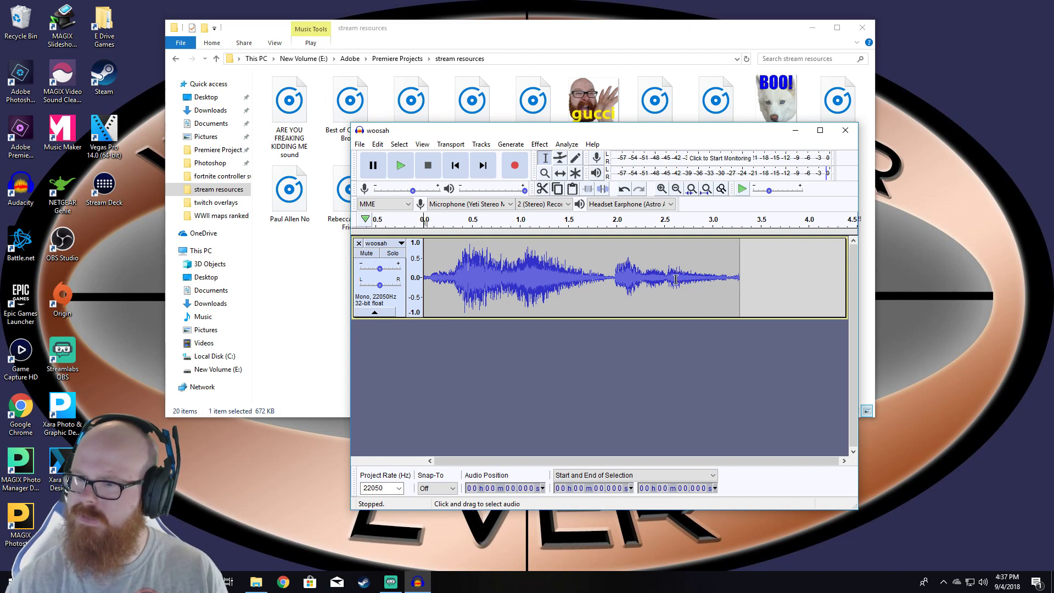
pyautogui.click(675, 277)
pyautogui.press('space')
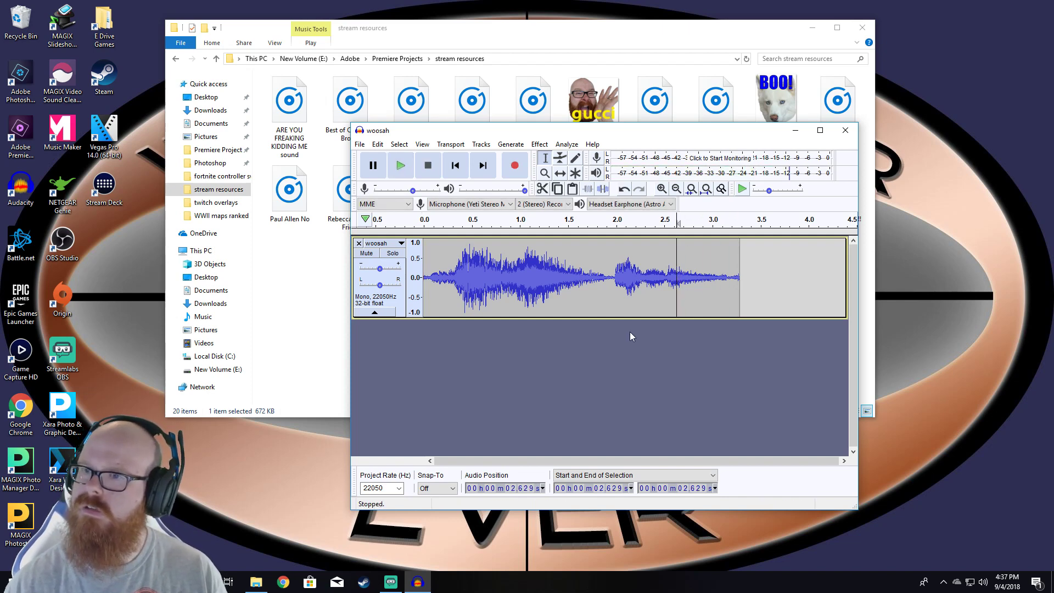
pyautogui.moveTo(729, 277); pyautogui.dragTo(740, 279)
pyautogui.press('Delete')
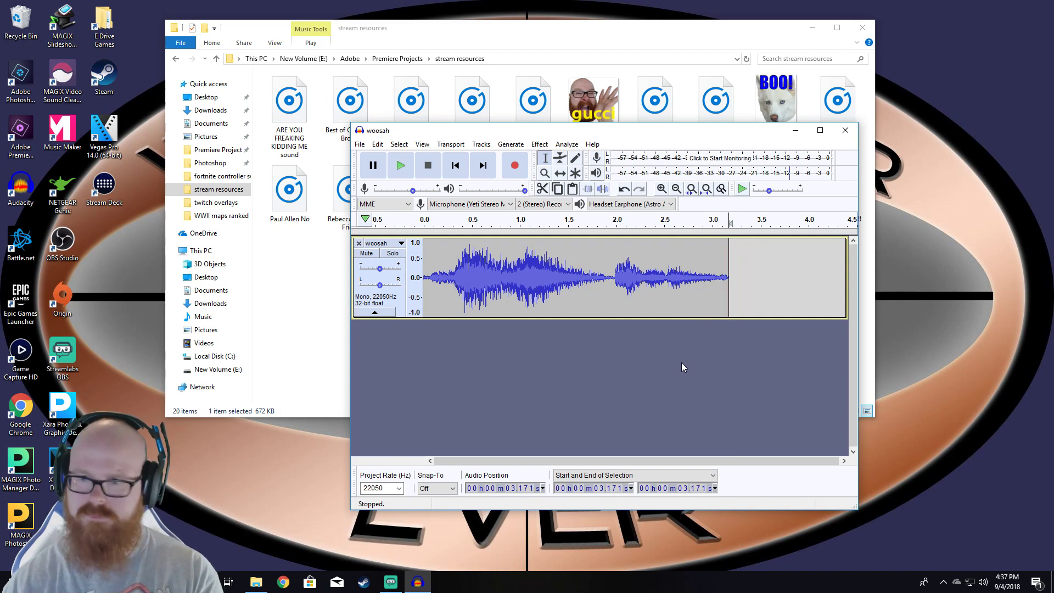
# Fade out the clip's ending from about 3.02 to 3.17 seconds and check the ending by playing from about 2 seconds
pyautogui.click(423, 289)
pyautogui.press('space')
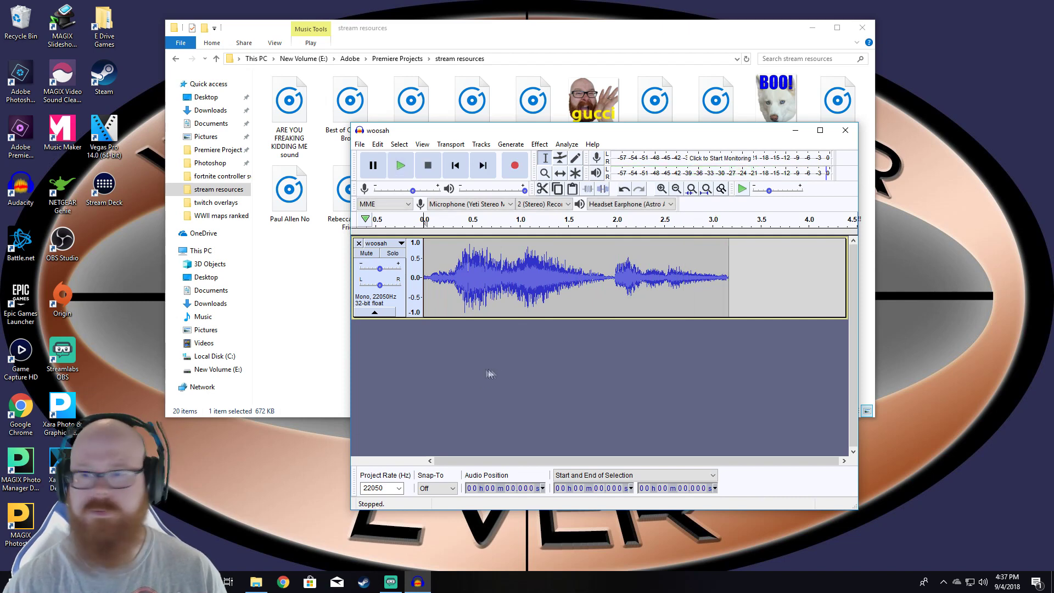
pyautogui.click(713, 277)
pyautogui.moveTo(713, 278); pyautogui.dragTo(729, 278)
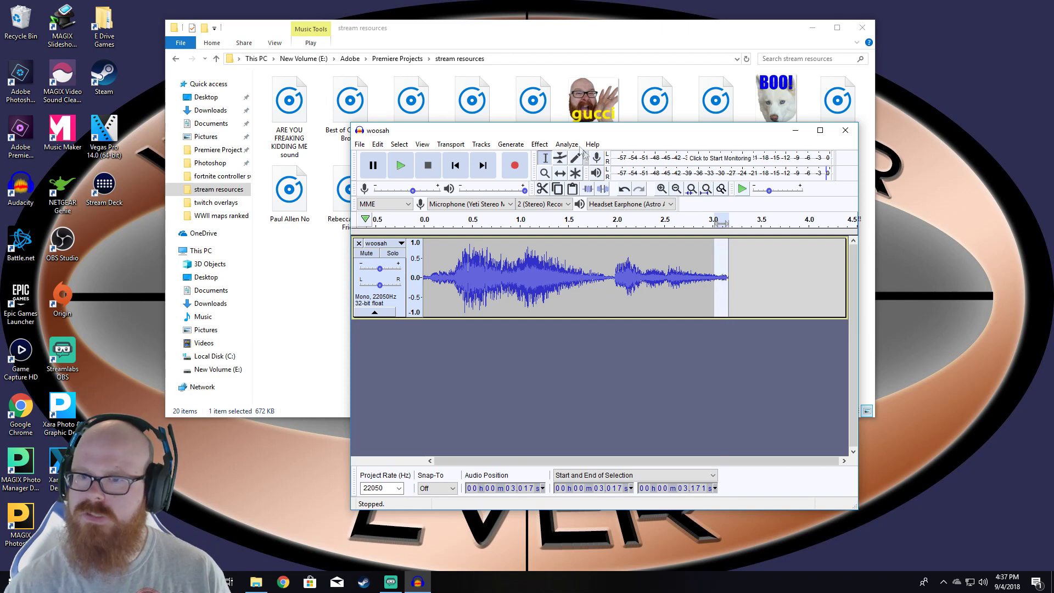
pyautogui.click(540, 145)
pyautogui.click(600, 207)
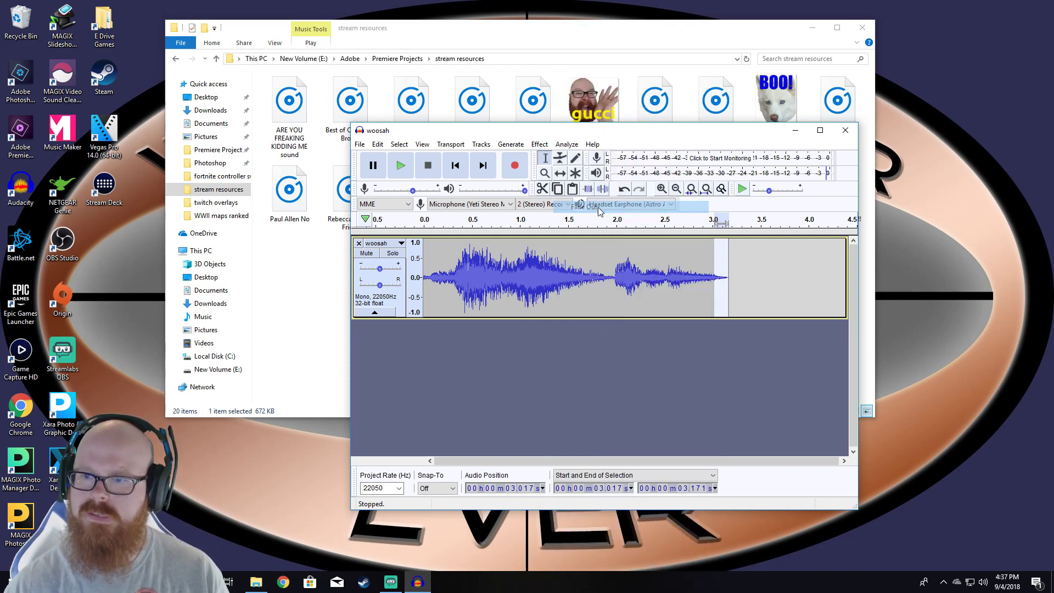
pyautogui.click(430, 280)
pyautogui.click(615, 277)
pyautogui.press('space')
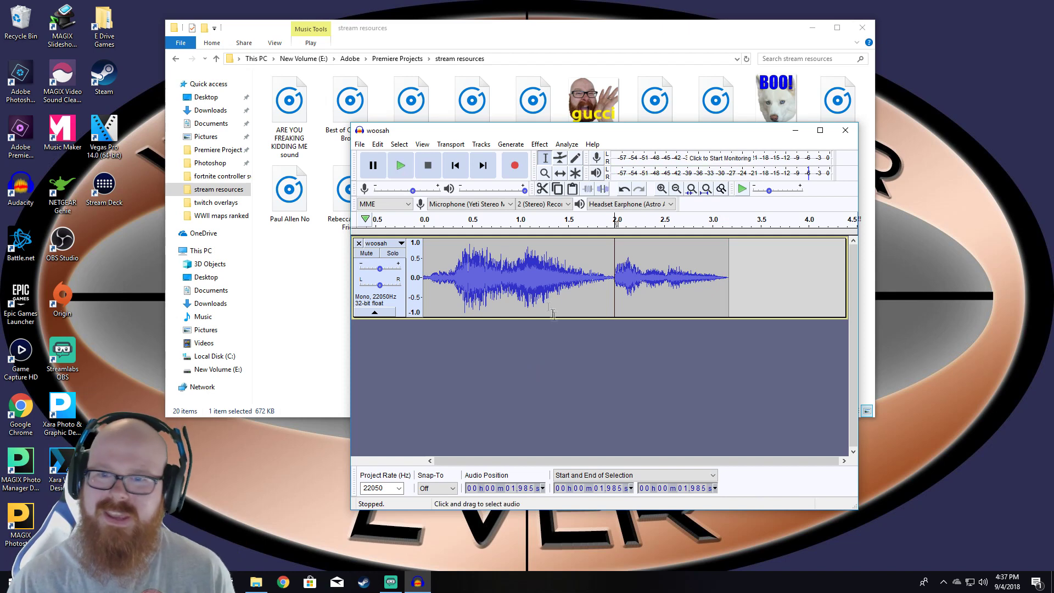
# Export the clip as MP3 over the existing woosah file in stream resources, then close the project without saving it
pyautogui.click(360, 144)
pyautogui.moveTo(398, 235)
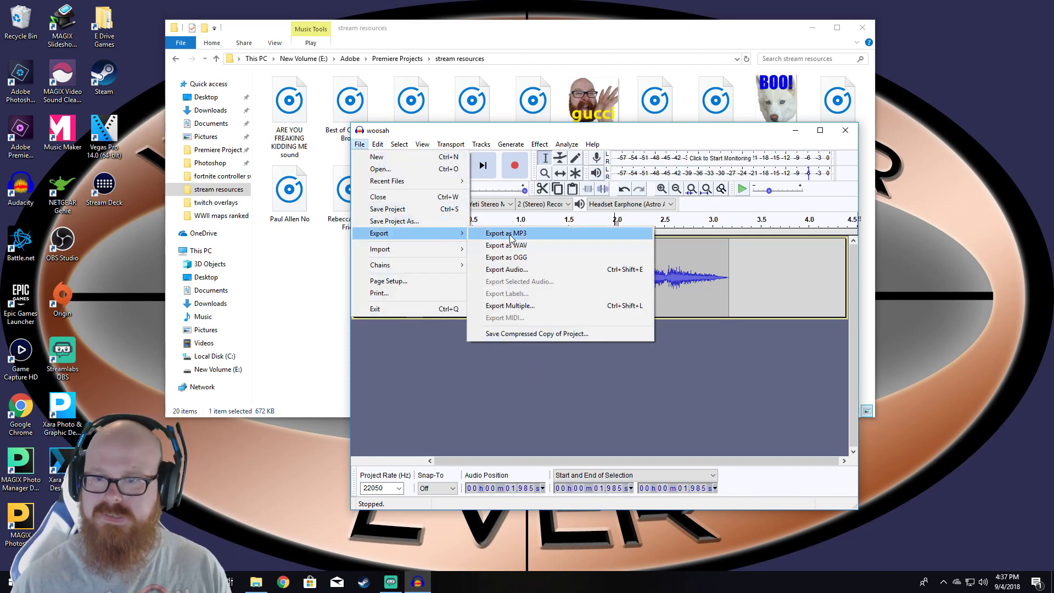
pyautogui.click(494, 233)
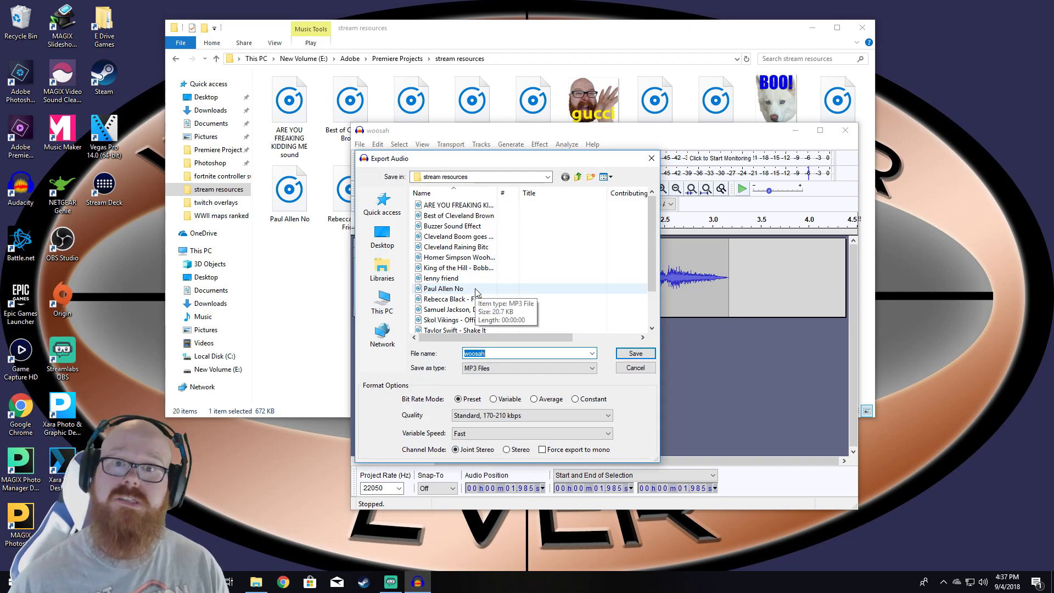
pyautogui.click(632, 354)
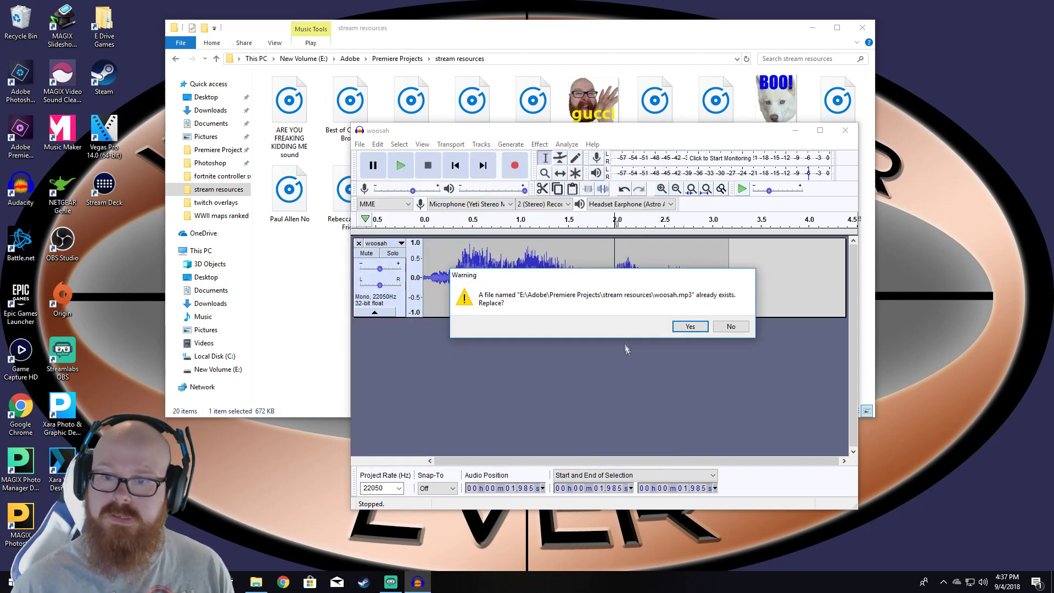
pyautogui.click(692, 326)
pyautogui.click(615, 413)
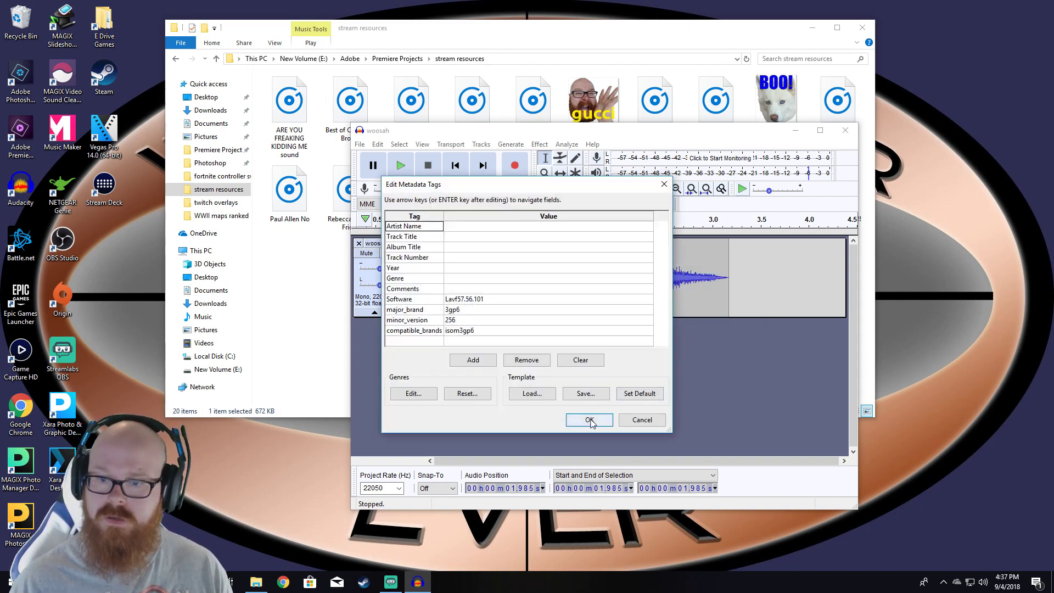
pyautogui.click(845, 131)
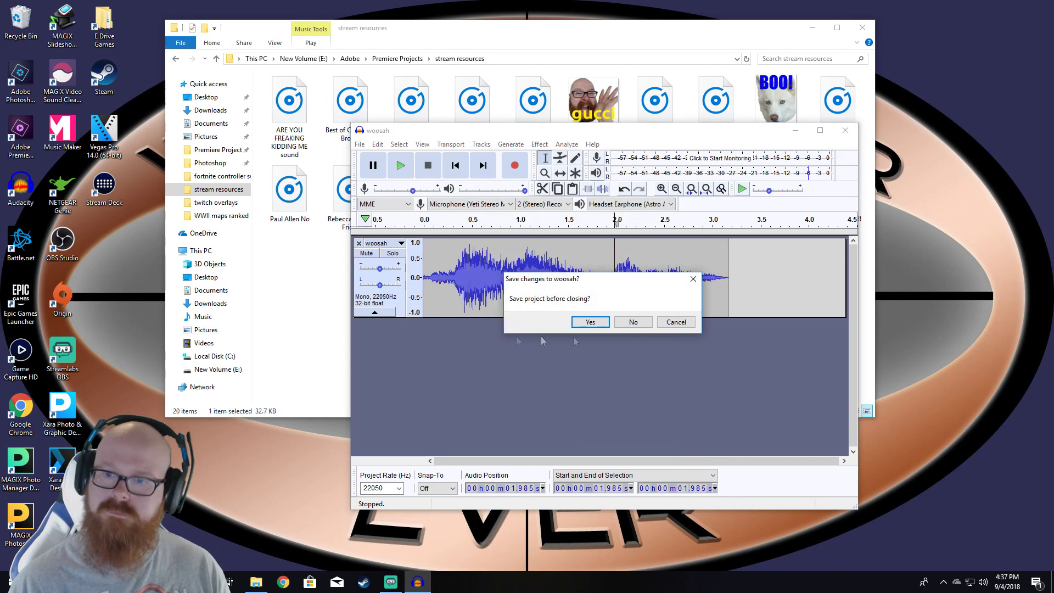
pyautogui.click(628, 322)
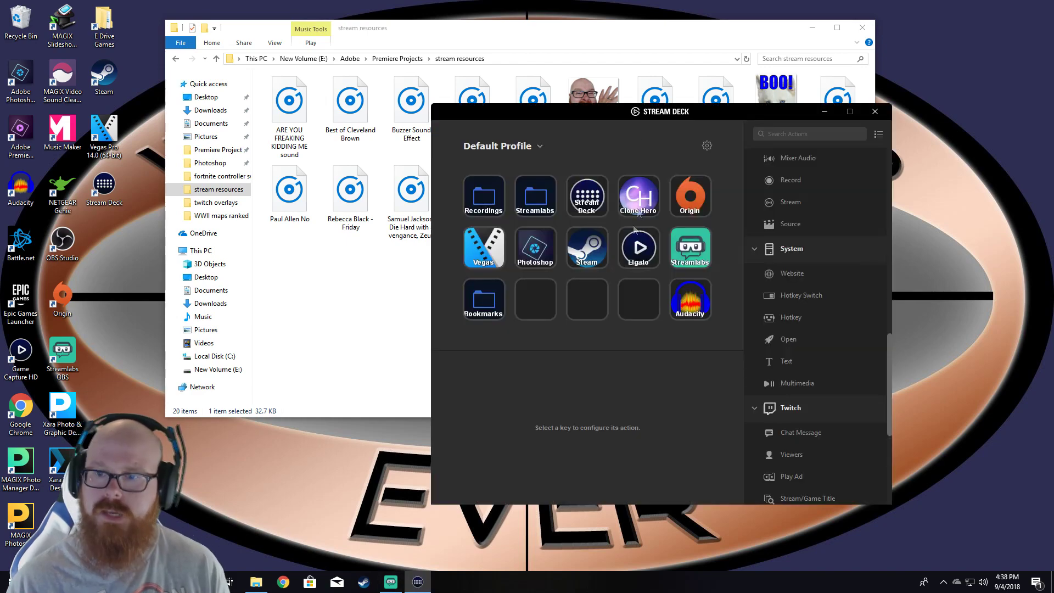
# In Stream Deck, assign the woosah audio file to the empty key in the Sounds folder inside the Streamlabs folder
pyautogui.moveTo(663, 119); pyautogui.dragTo(349, 113)
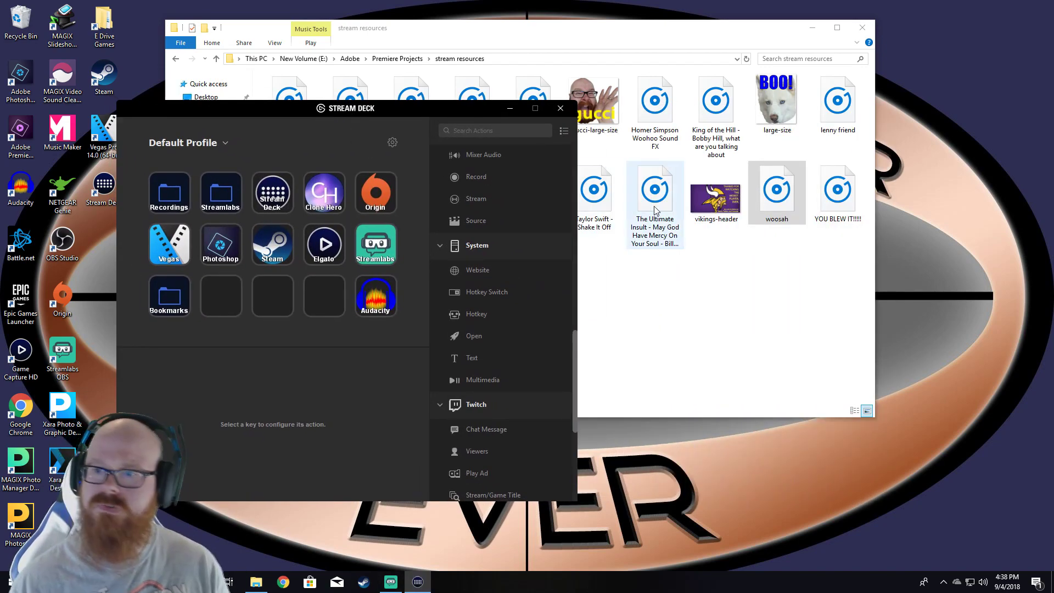
pyautogui.doubleClick(210, 194)
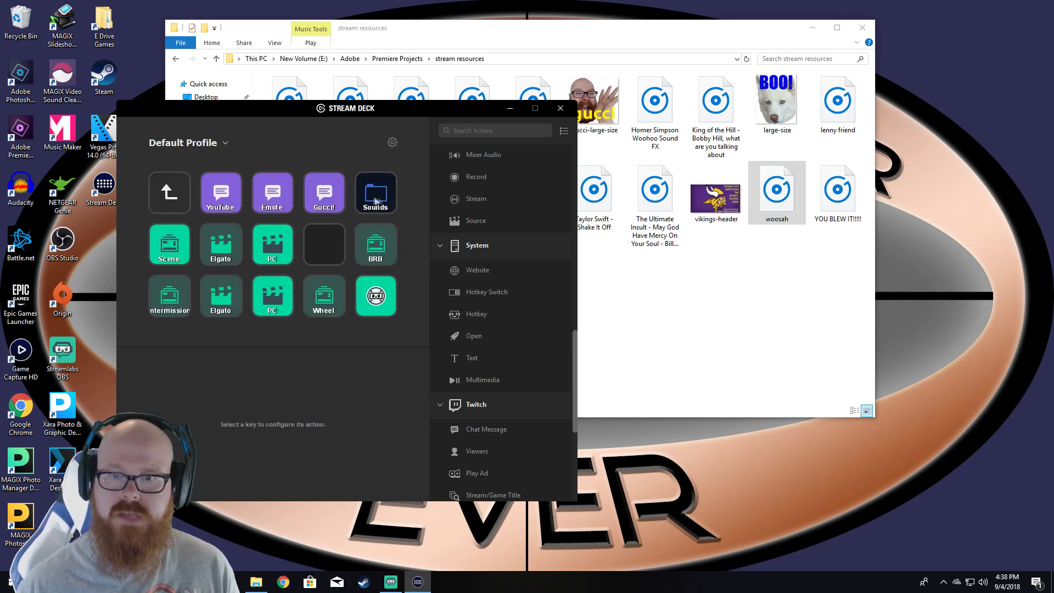
pyautogui.doubleClick(375, 193)
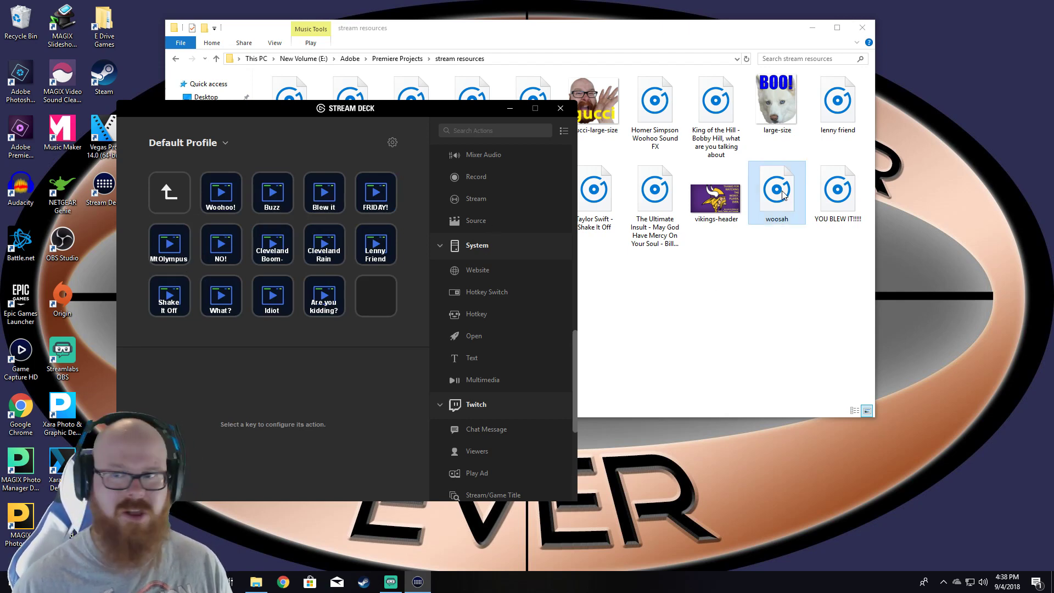
pyautogui.moveTo(784, 198); pyautogui.dragTo(378, 313)
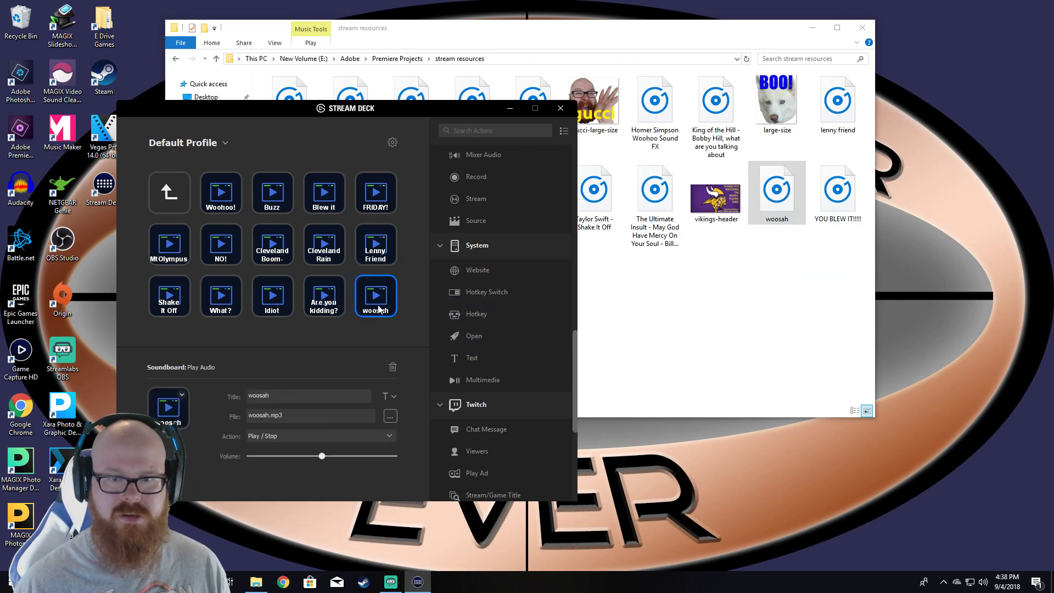
# Change the new sound key's title to "Woosah" and deselect the key
pyautogui.click(282, 397)
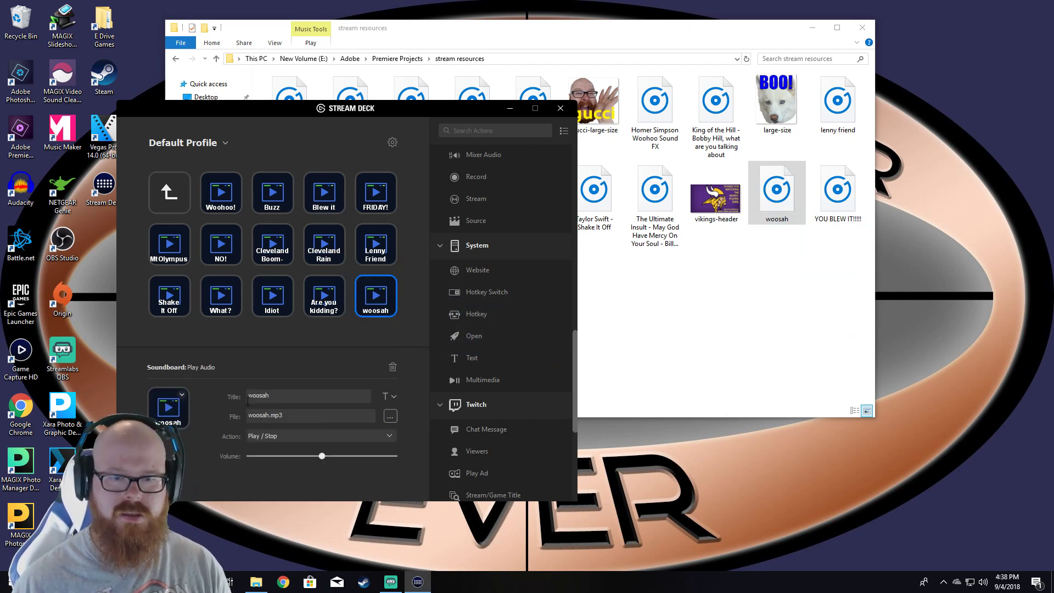
pyautogui.hotkey('ctrl', 'a')
pyautogui.write('Woosah')
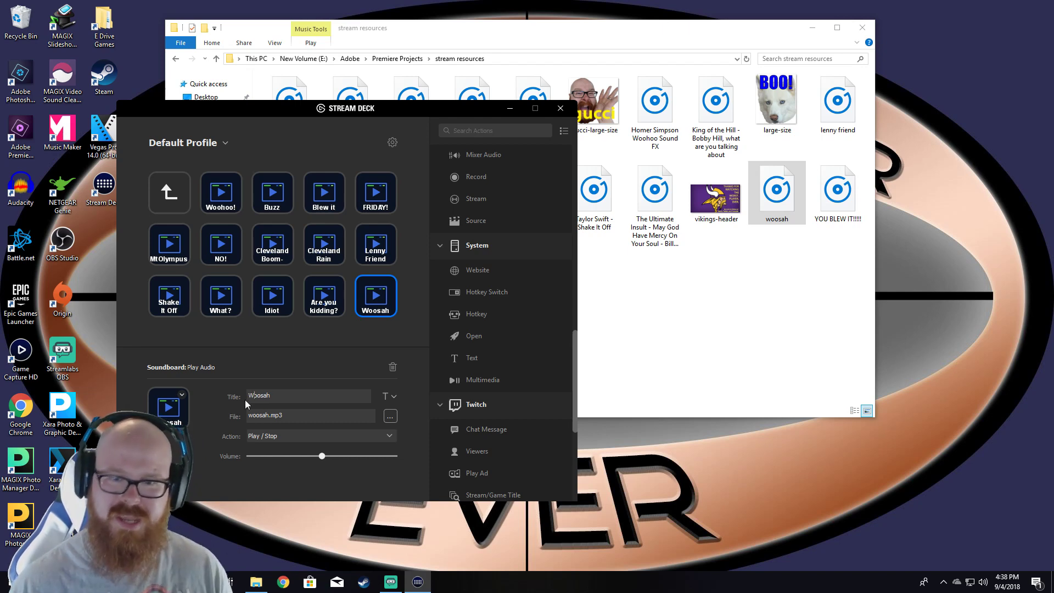
pyautogui.click(338, 340)
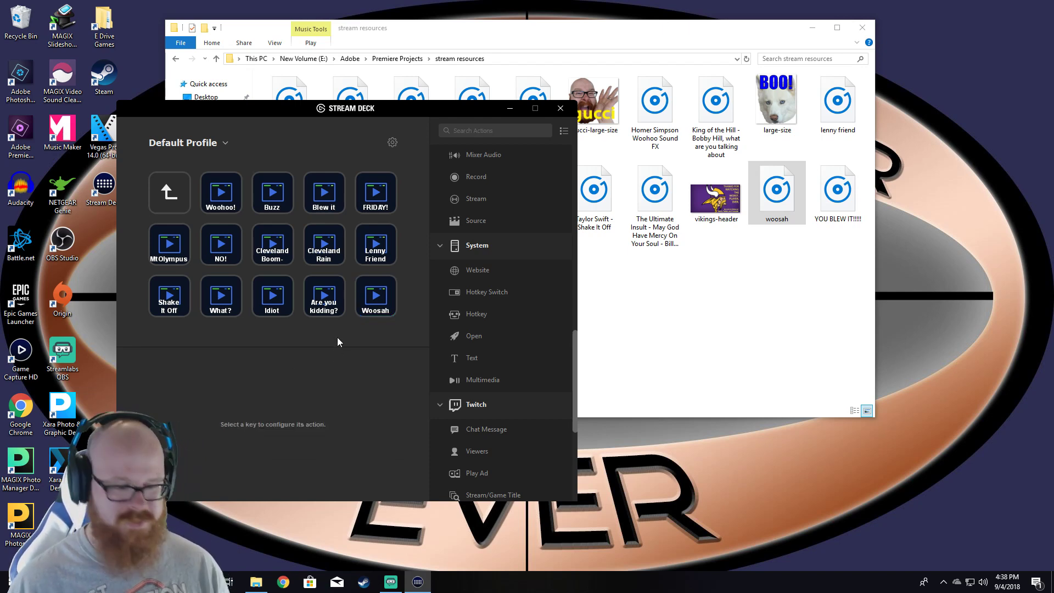